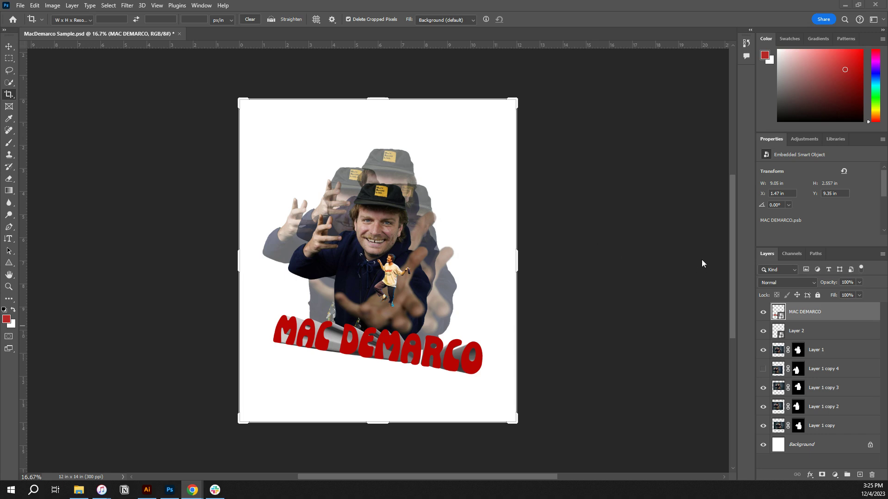
Convert the image to Grayscale mode without flattening the layers, rasterizing the smart objects and discarding the color information
click(7, 49)
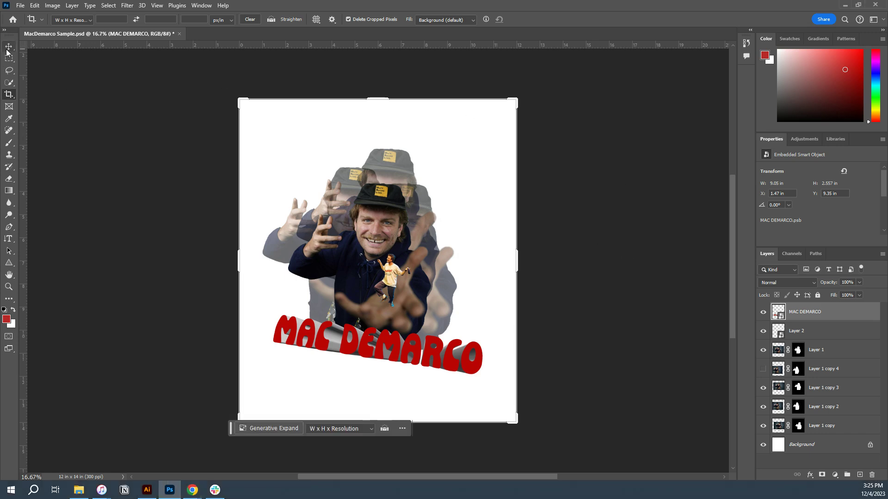
key(v)
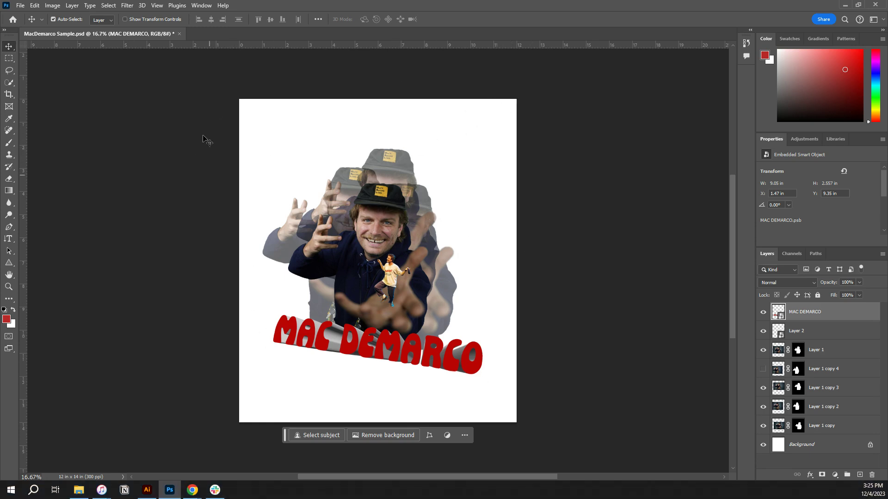
click(49, 8)
mouse_move(65, 16)
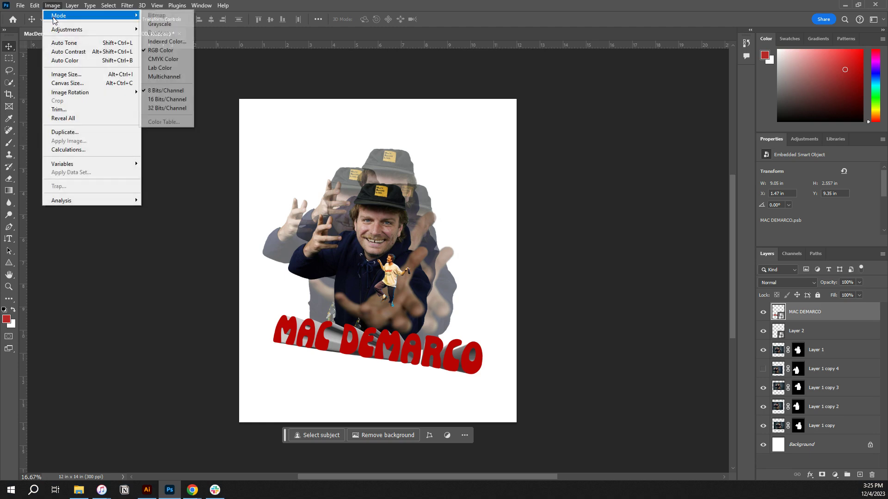
click(160, 25)
drag(358, 143, 499, 74)
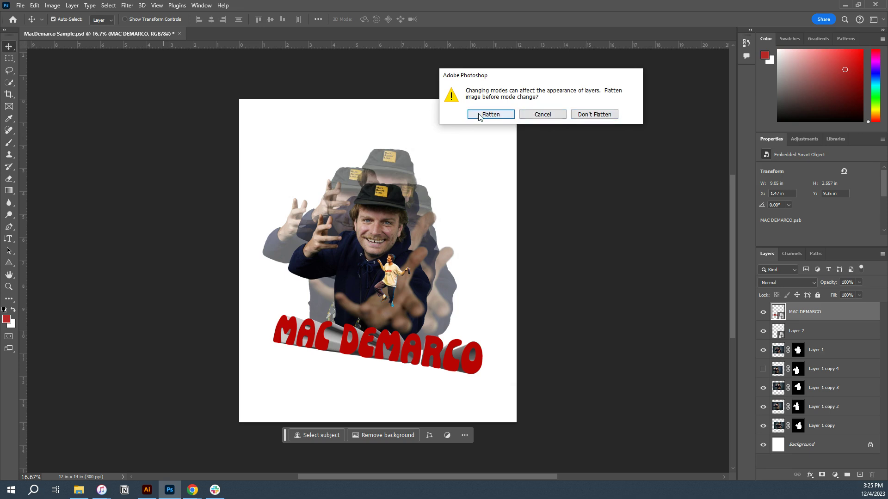
click(584, 115)
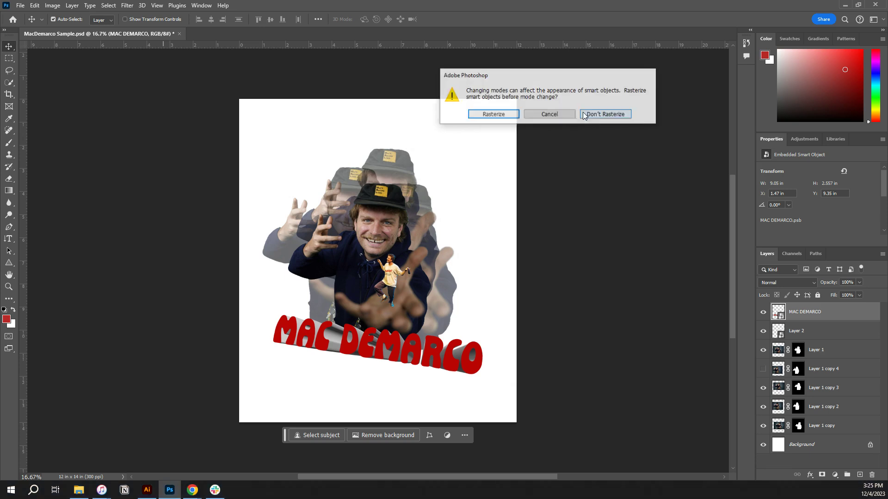
click(506, 115)
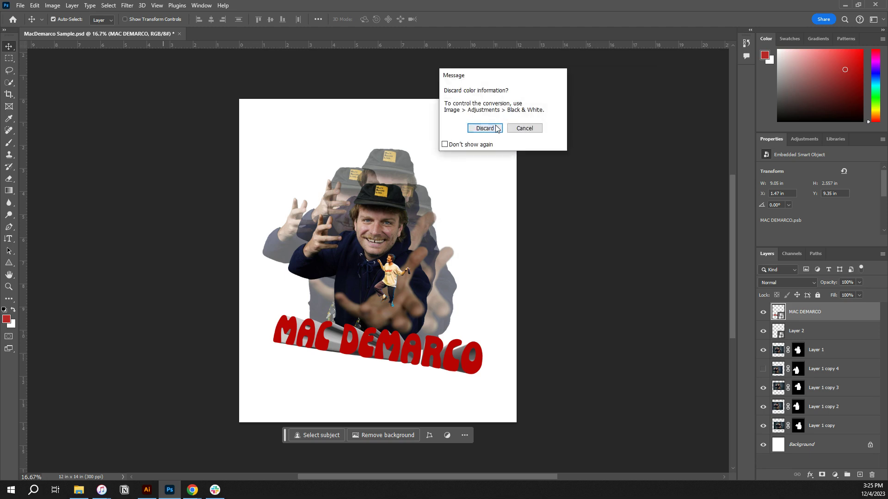
click(495, 127)
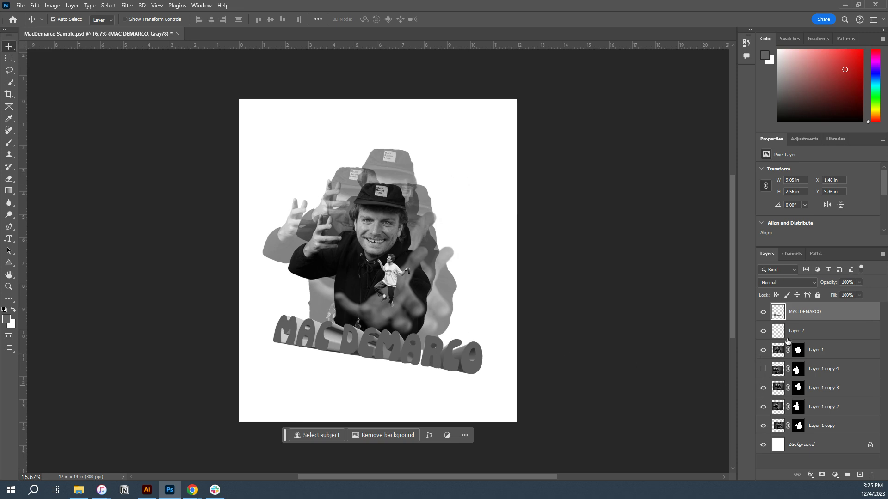
click(809, 337)
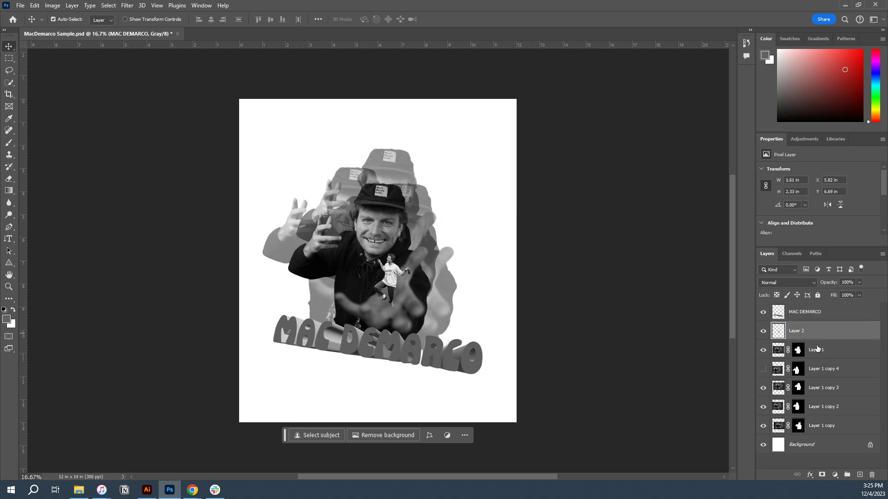
click(830, 348)
click(835, 369)
click(839, 398)
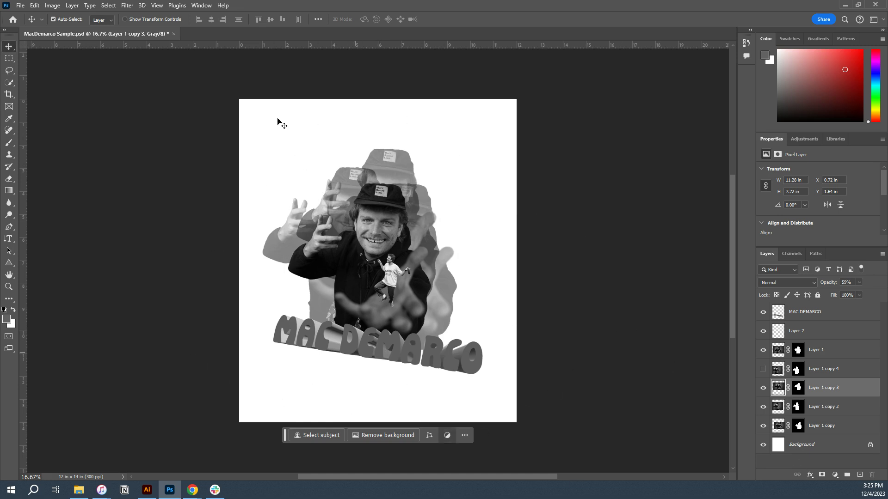
Start converting the grayscale image to Bitmap mode, flattening the visible layers and discarding the hidden ones
click(52, 5)
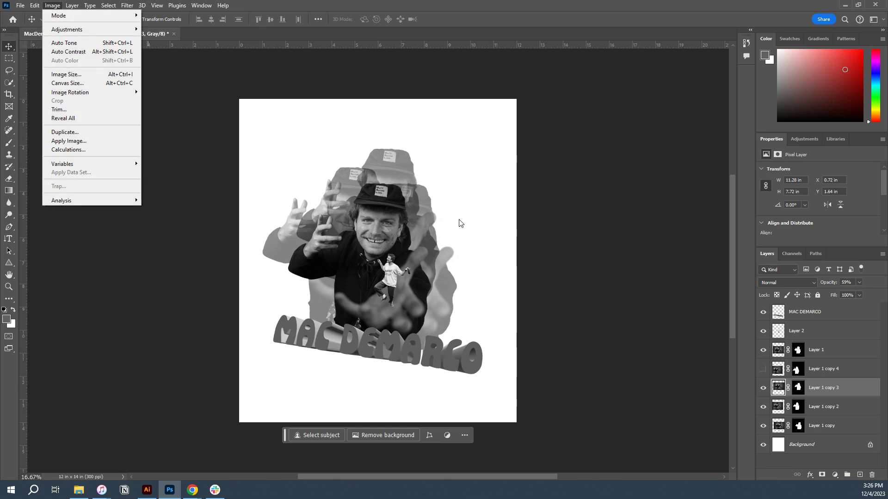
mouse_move(103, 18)
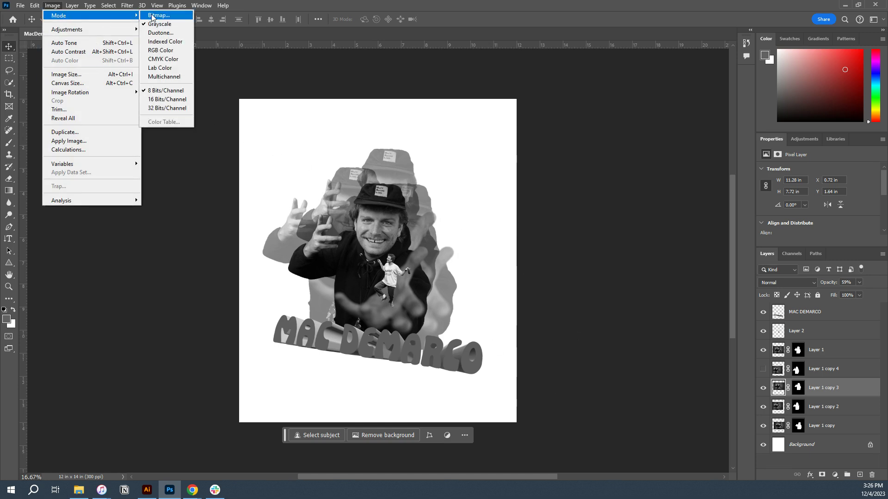
click(151, 17)
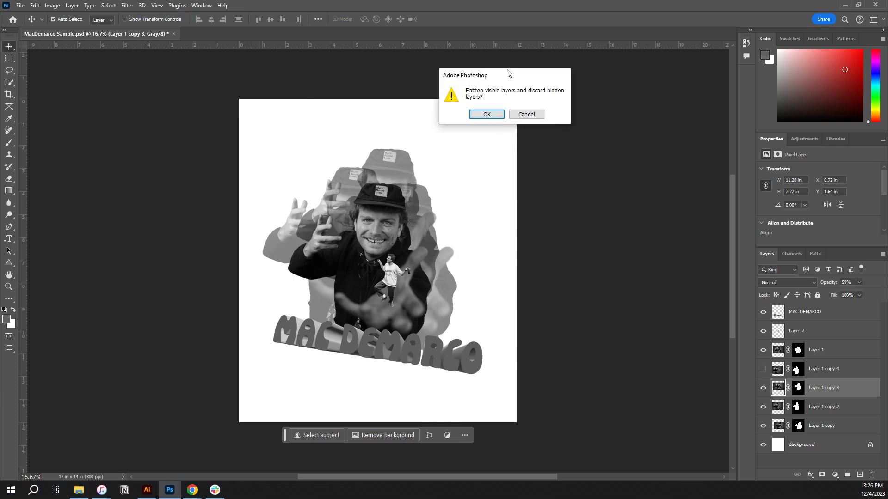
drag(509, 73, 469, 88)
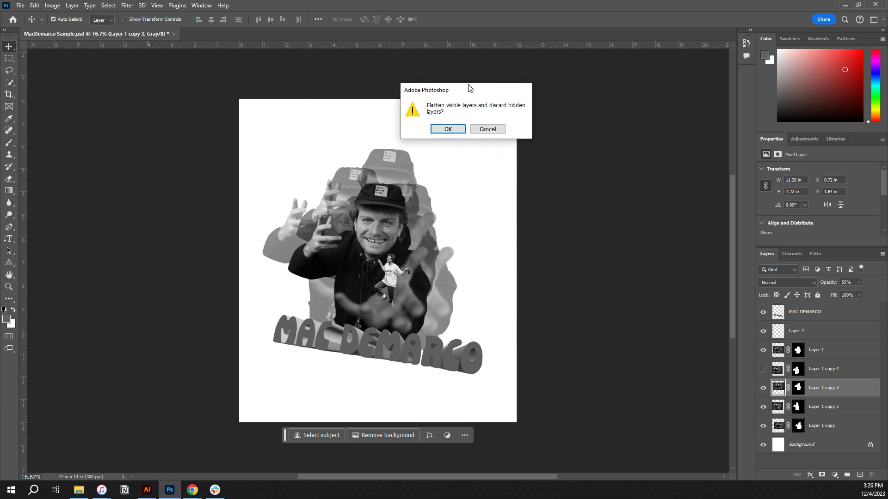
click(446, 130)
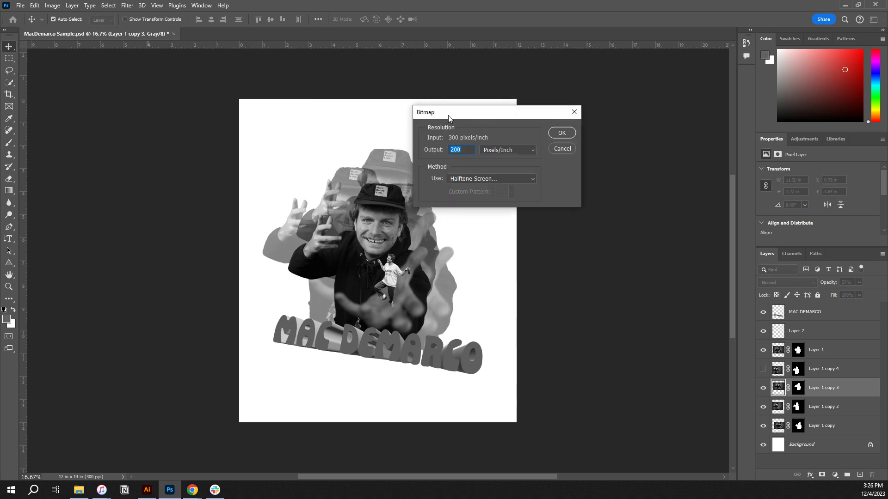
Set the bitmap conversion to an output of 200 pixels/inch using the Halftone Screen method
drag(449, 118, 401, 81)
click(417, 117)
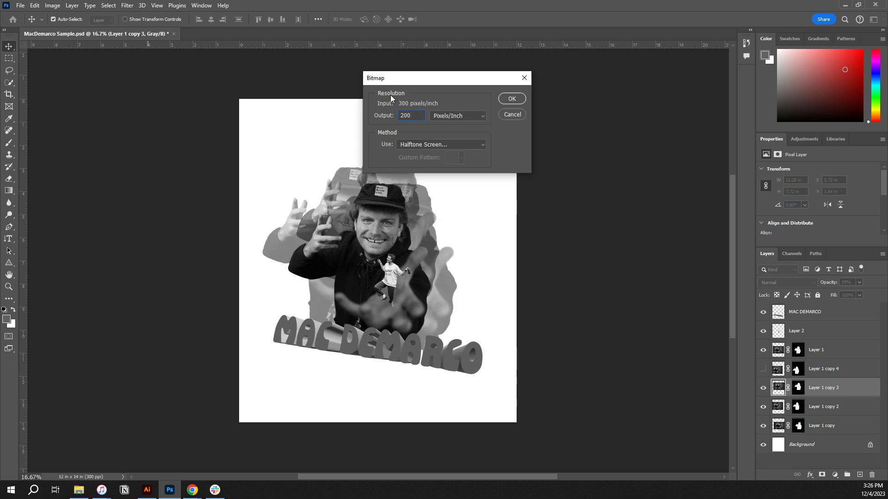
double_click(414, 116)
click(446, 145)
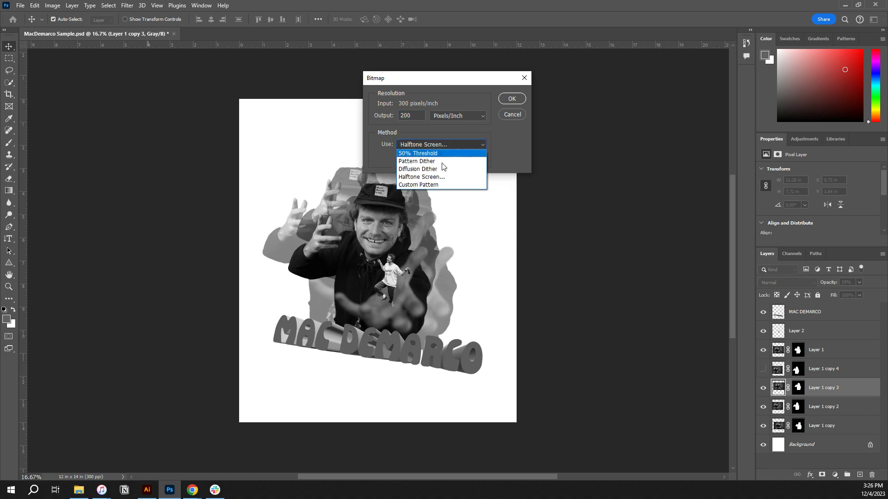
click(421, 178)
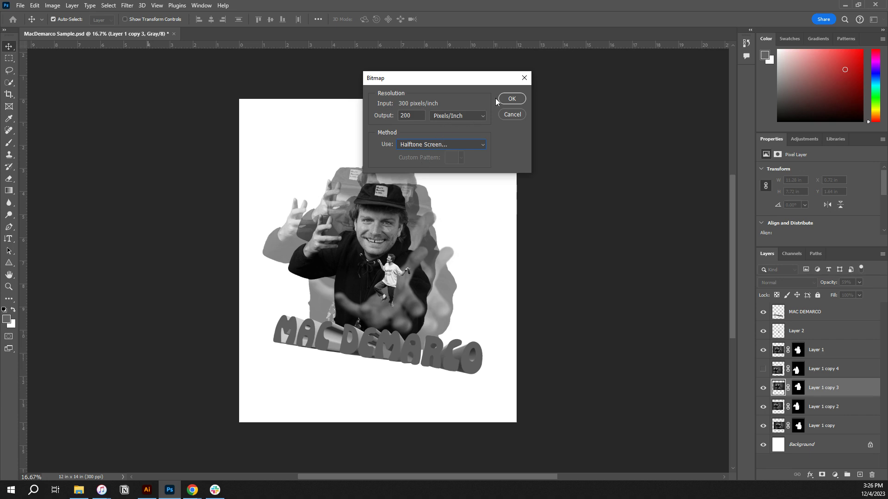
click(511, 99)
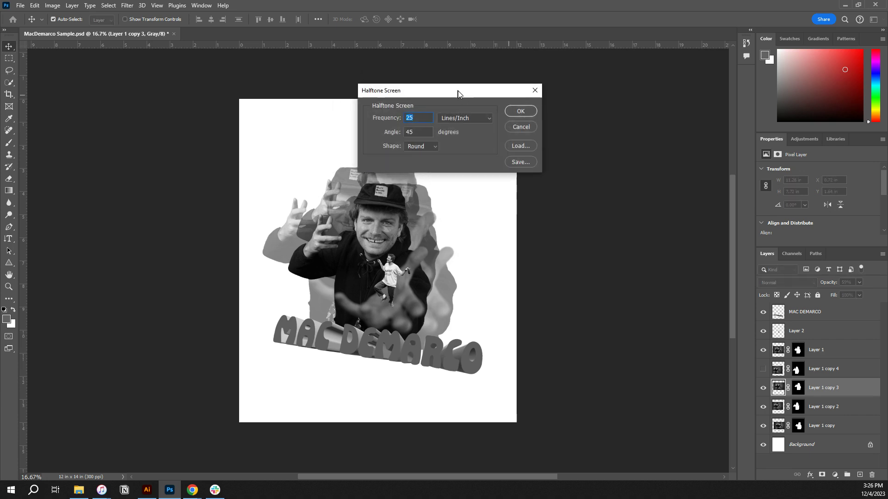
Apply the halftone screen with a frequency of 25 lines/inch, a 45 degree angle and the Round shape
drag(458, 94, 524, 85)
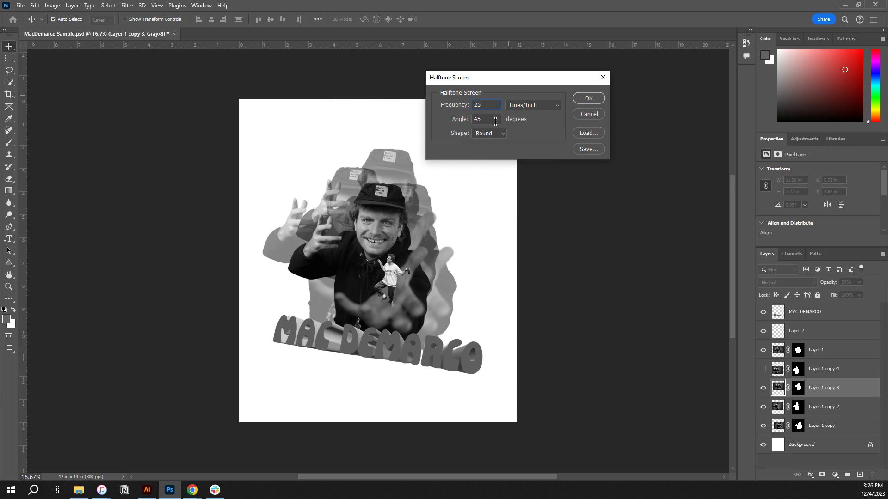
drag(494, 120, 470, 120)
click(496, 137)
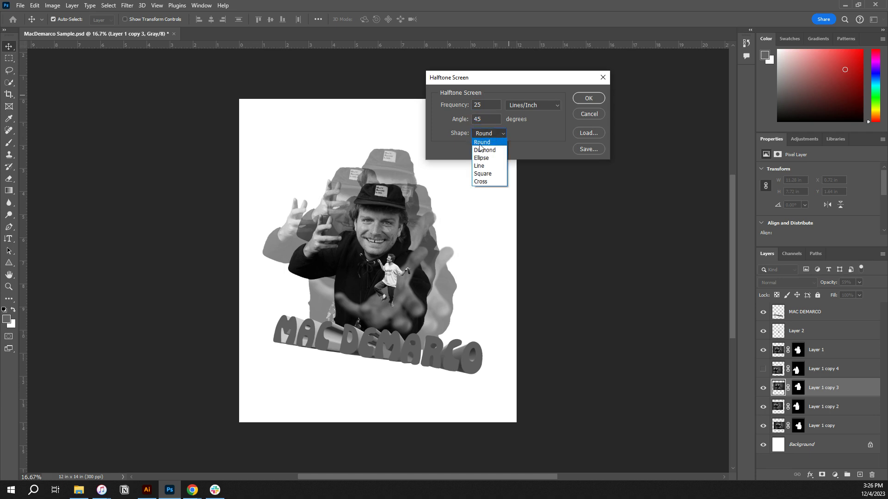
click(490, 144)
drag(493, 81, 450, 91)
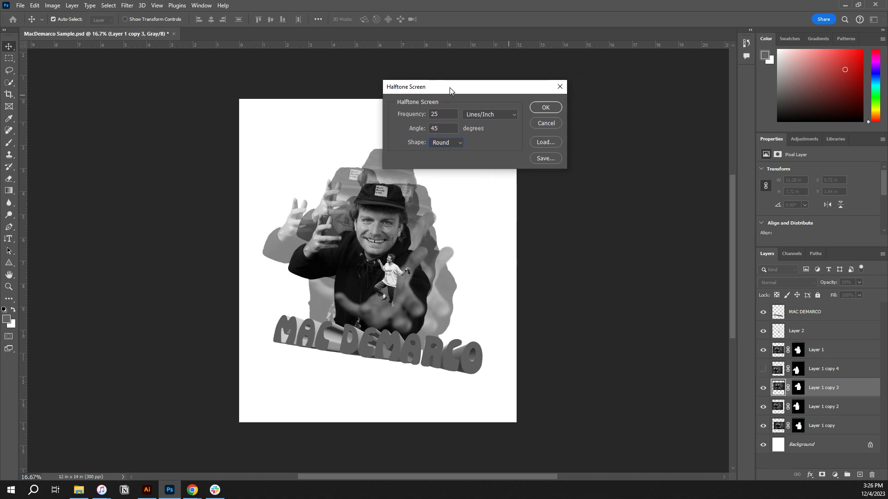
click(544, 107)
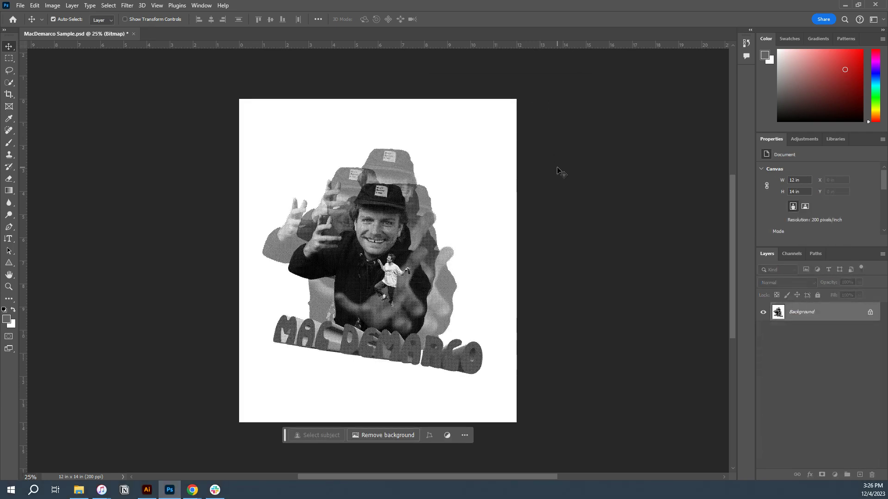
Examine the halftone dot pattern across the artwork both up close and at full view
scroll(561, 172, up, 2)
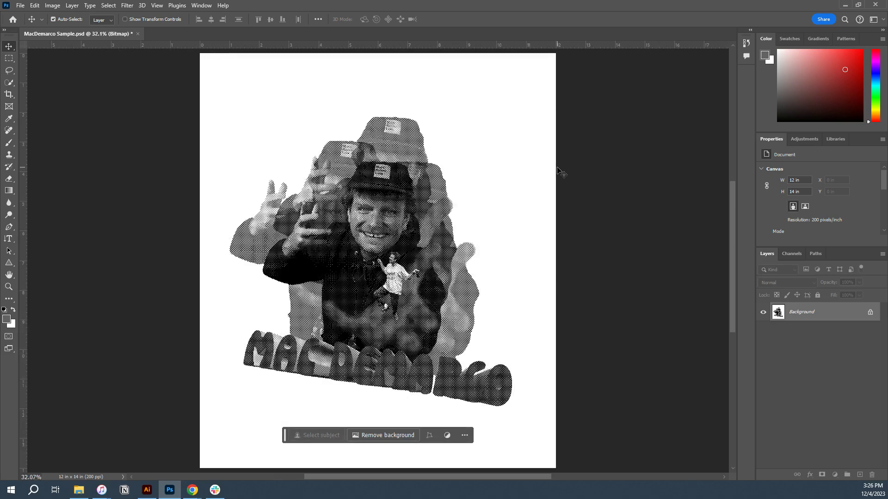
key(ctrl)
scroll(561, 172, up, 4)
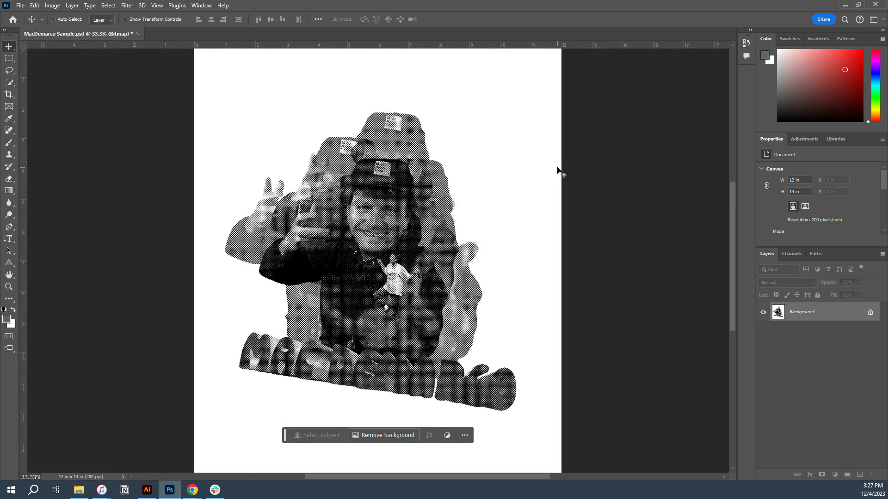
scroll(560, 172, down, 5)
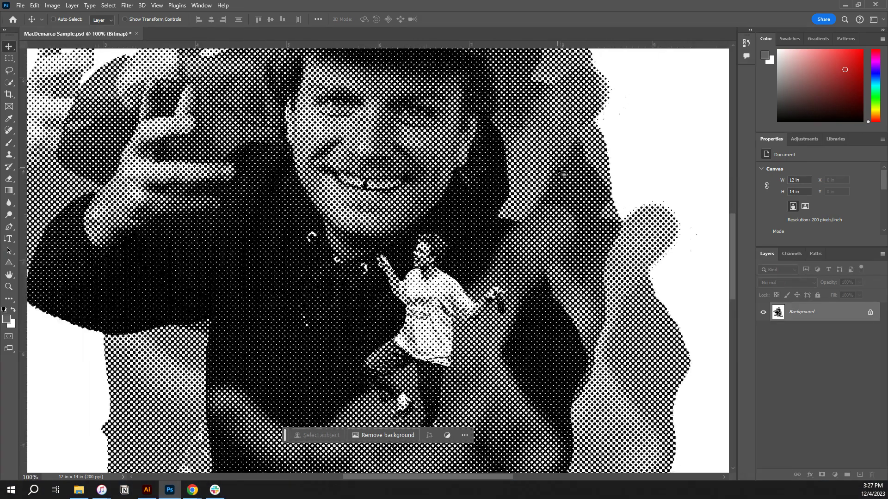
scroll(561, 172, down, 4)
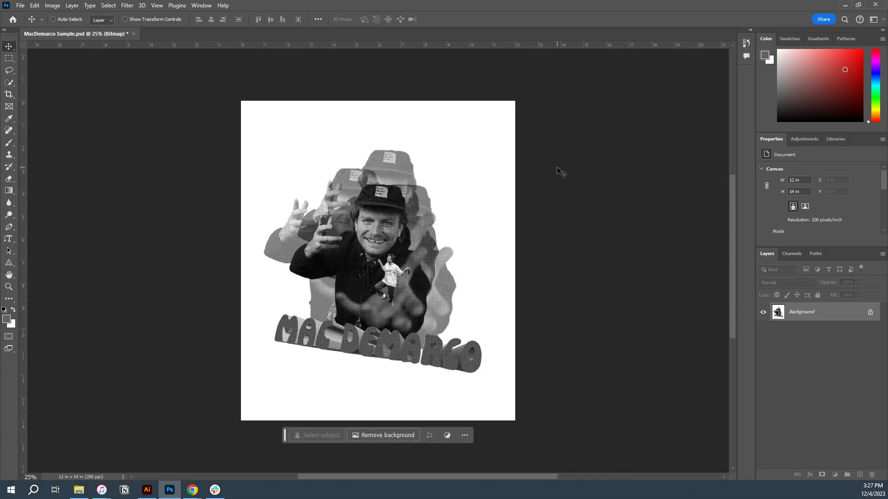
scroll(561, 172, up, 1)
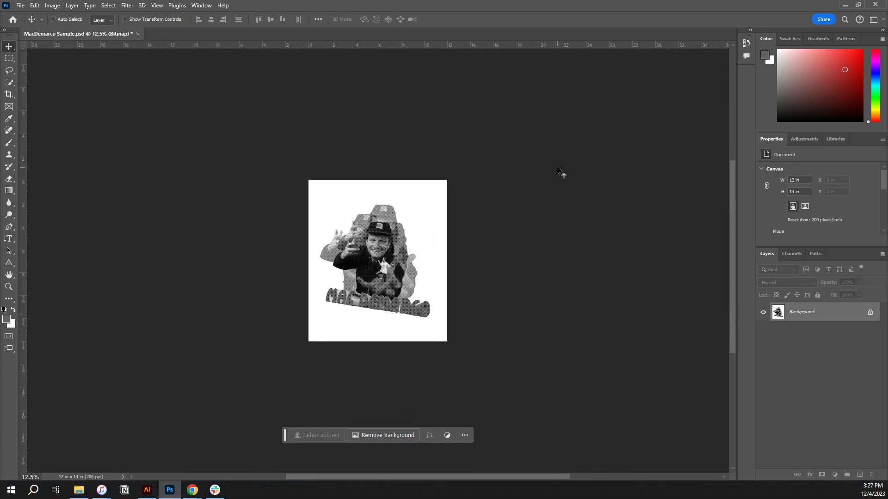
scroll(560, 172, up, 4)
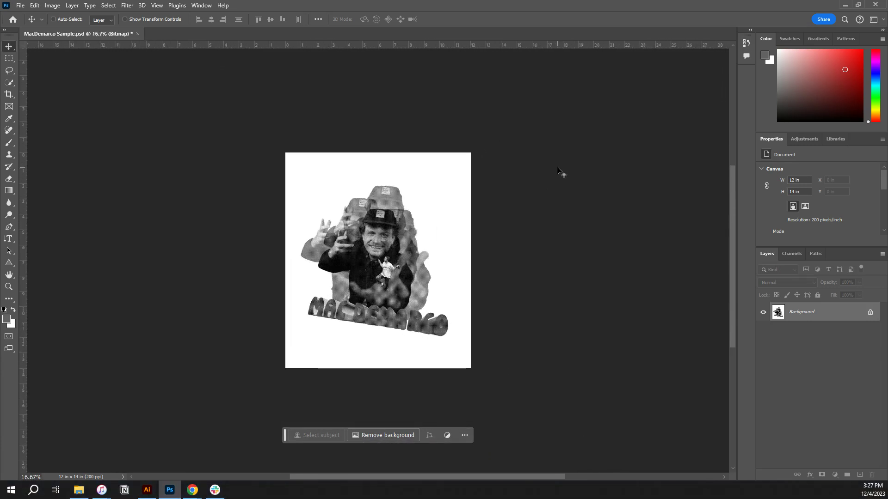
scroll(561, 172, down, 1)
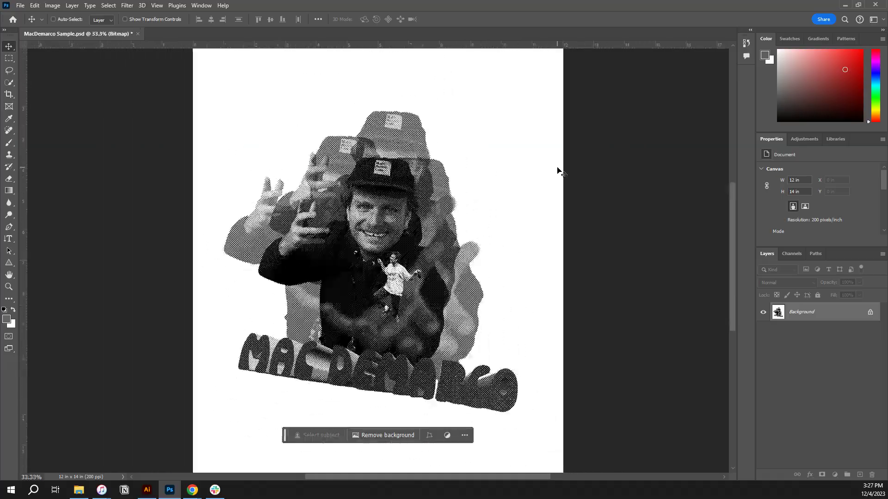
scroll(561, 172, up, 2)
scroll(561, 172, up, 1)
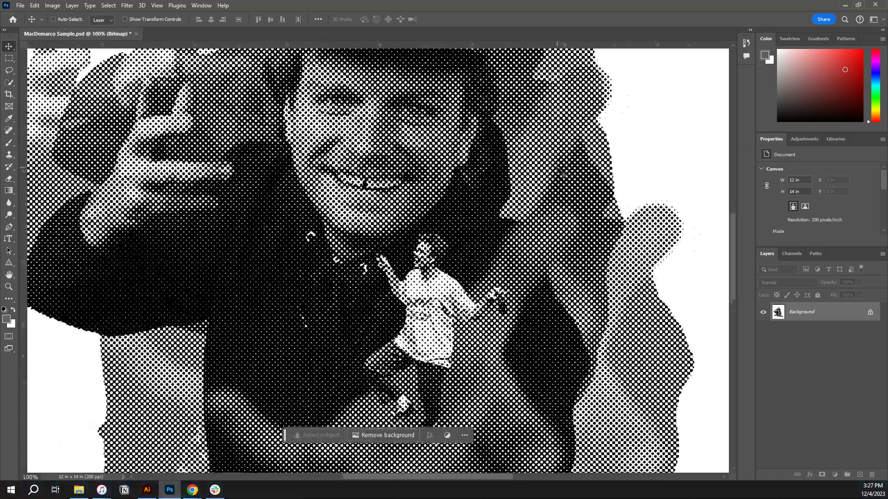
scroll(560, 172, down, 3)
scroll(561, 172, up, 1)
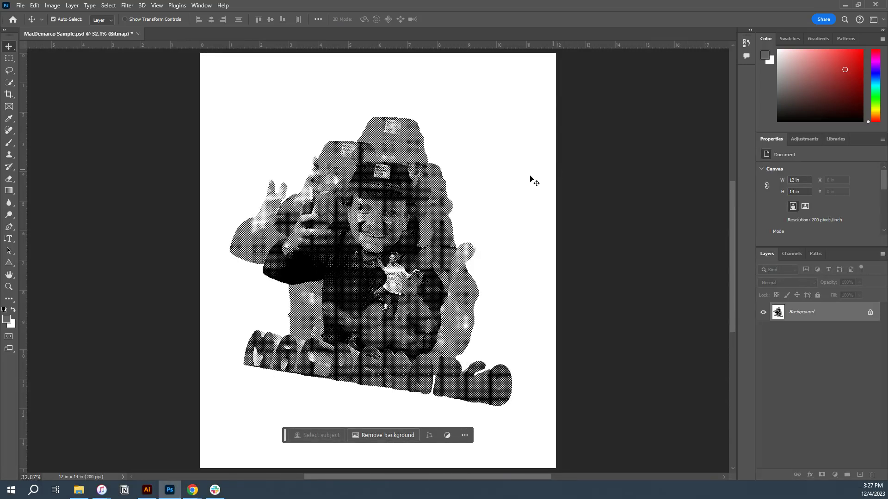
Quick-export the halftone artwork as a PNG file to the Downloads folder
click(19, 8)
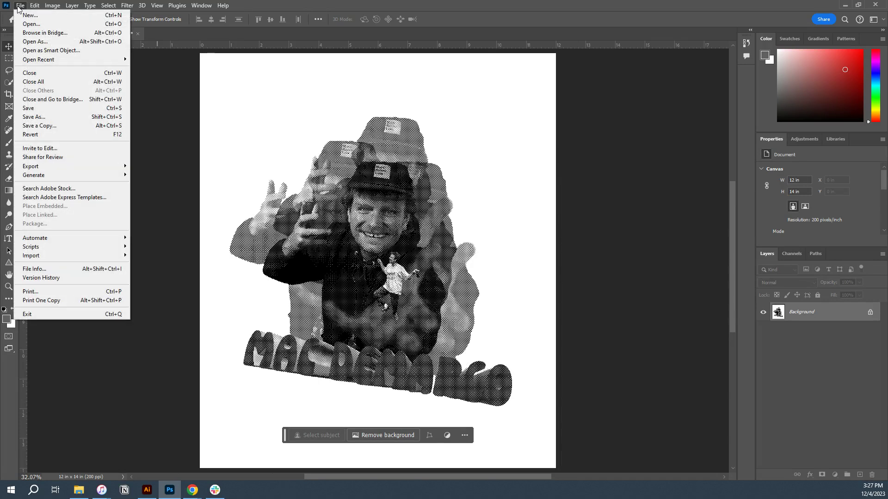
mouse_move(64, 167)
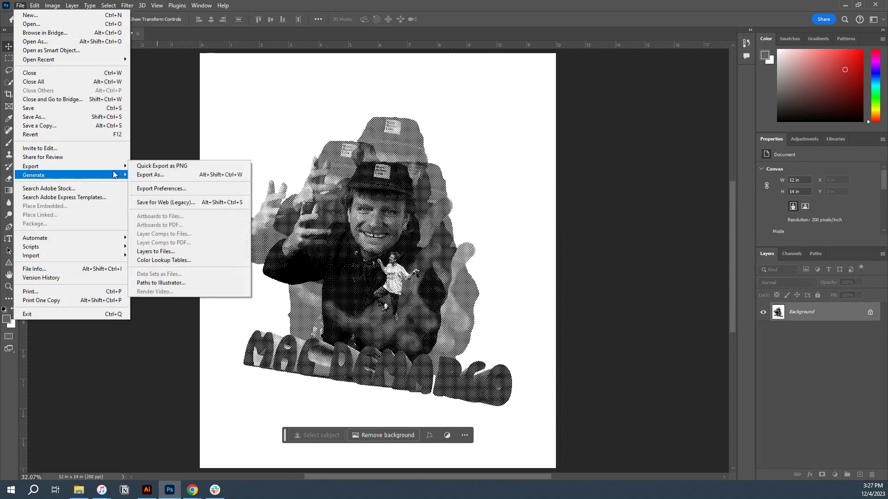
click(160, 165)
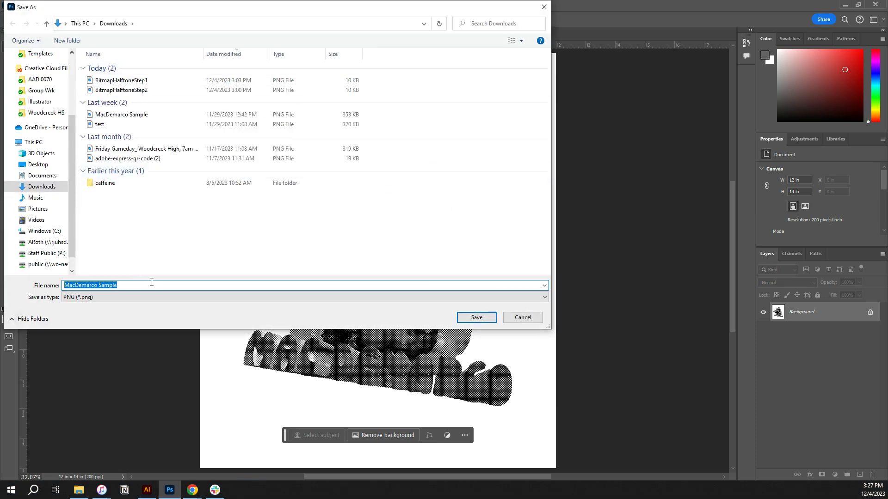
click(157, 285)
click(464, 318)
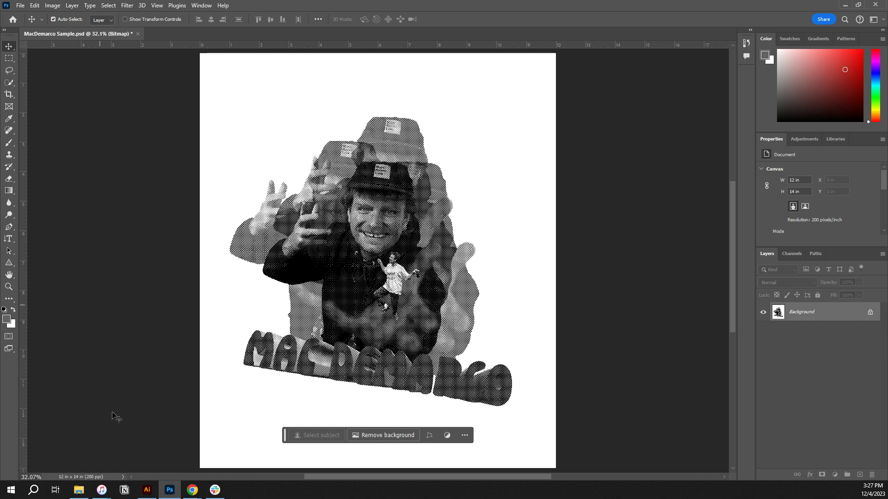
Switch to the MacDemarco.pdf screen template in Illustrator and check the artboard's dimensions
click(147, 490)
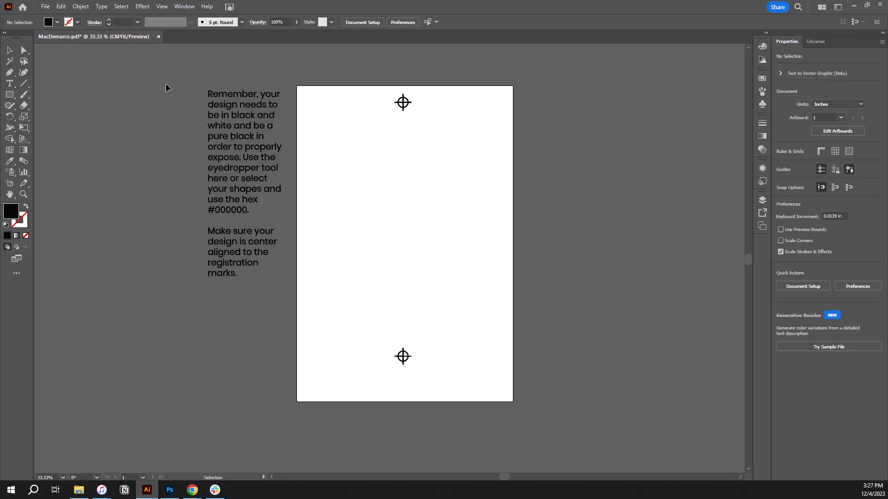
click(9, 183)
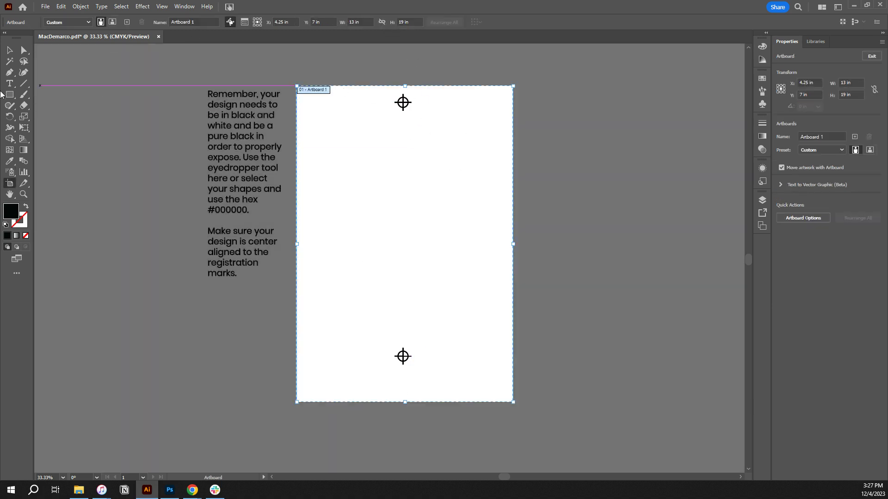
click(10, 50)
Place the MacDemarco Sample1 PNG from the Downloads folder into the template, positioned on the artboard between the two registration marks
click(77, 490)
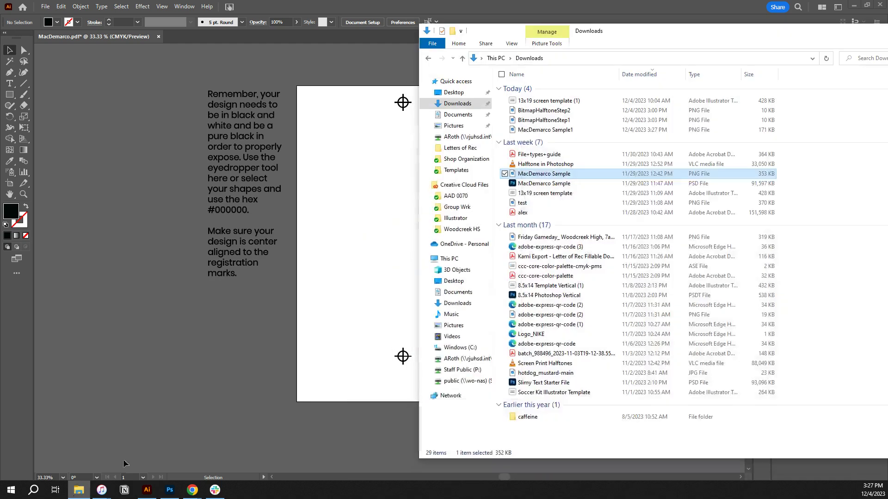
click(545, 131)
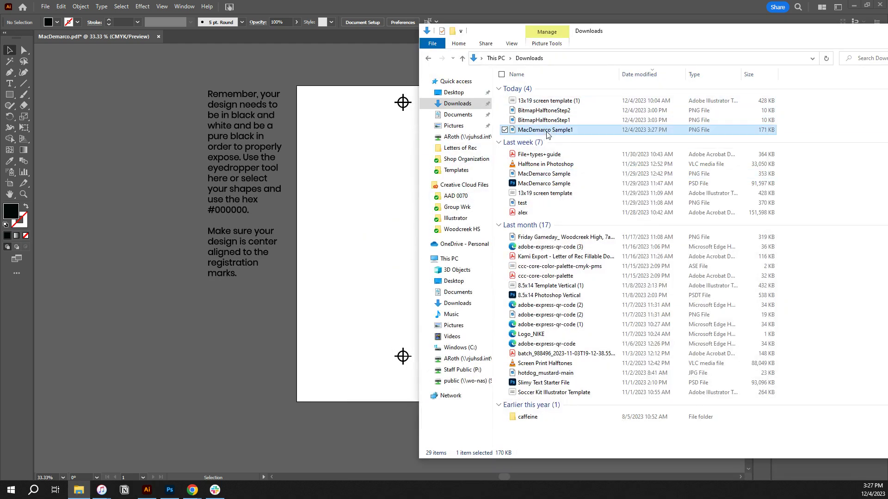
drag(570, 135, 347, 198)
click(260, 357)
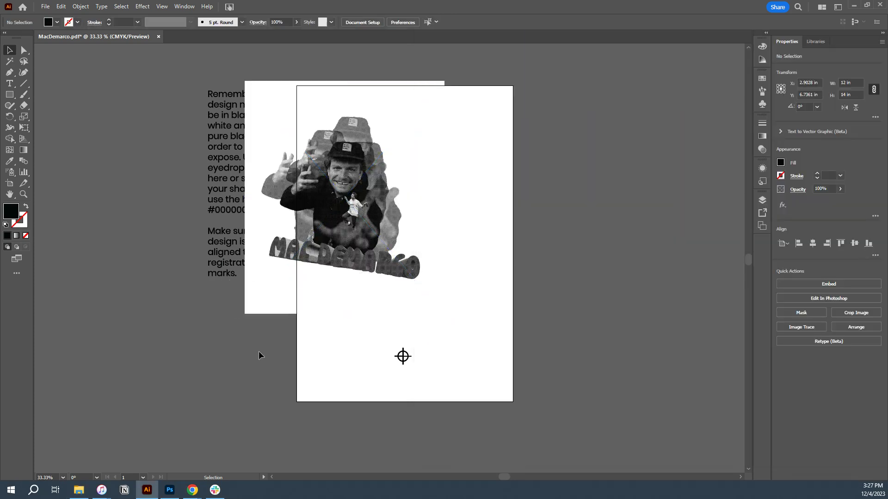
drag(336, 234, 436, 254)
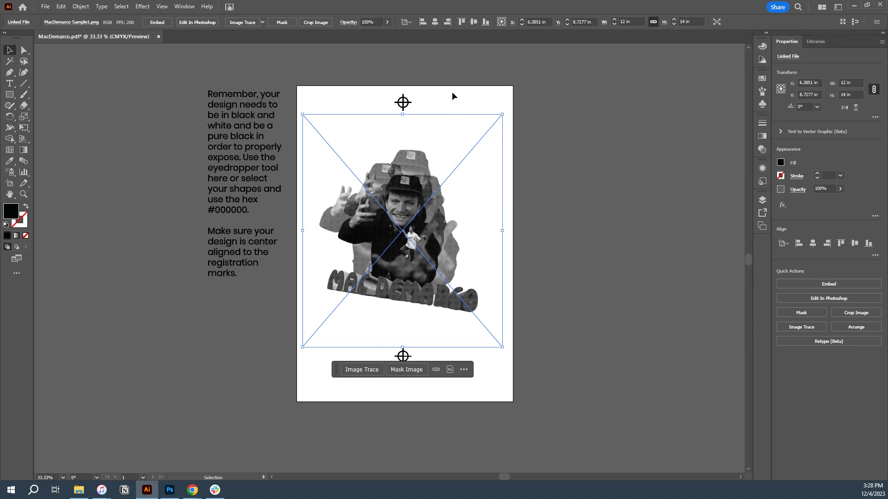
Align the halftone image and both registration marks to a common horizontal center
drag(357, 87, 531, 403)
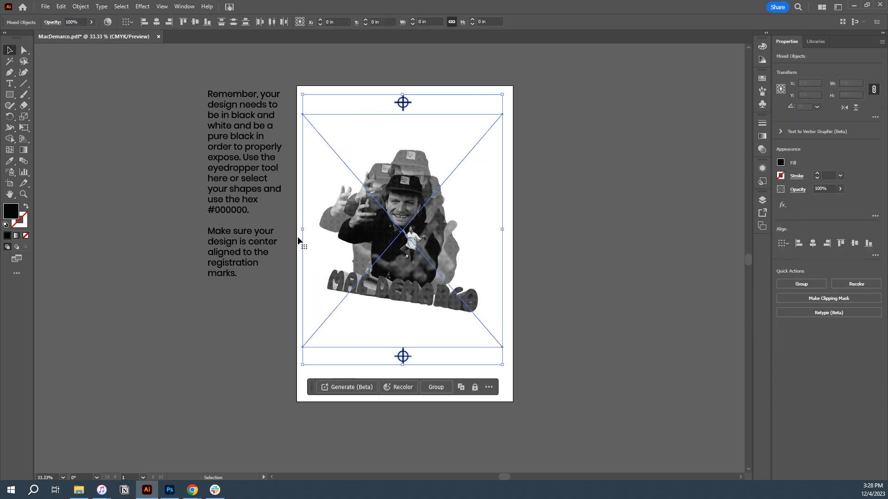
click(157, 25)
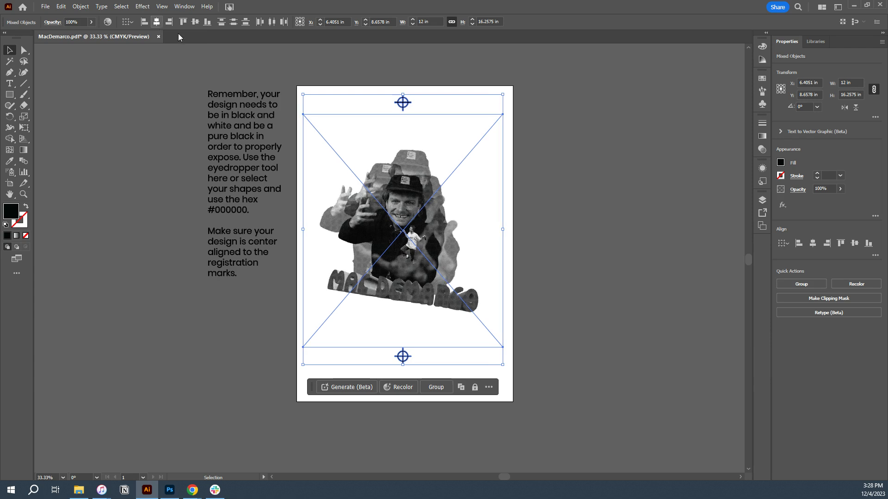
click(456, 69)
Move the upper registration mark down to about Y 2.84 in, just above the hats, and send the halftone image to the back
drag(400, 104, 401, 135)
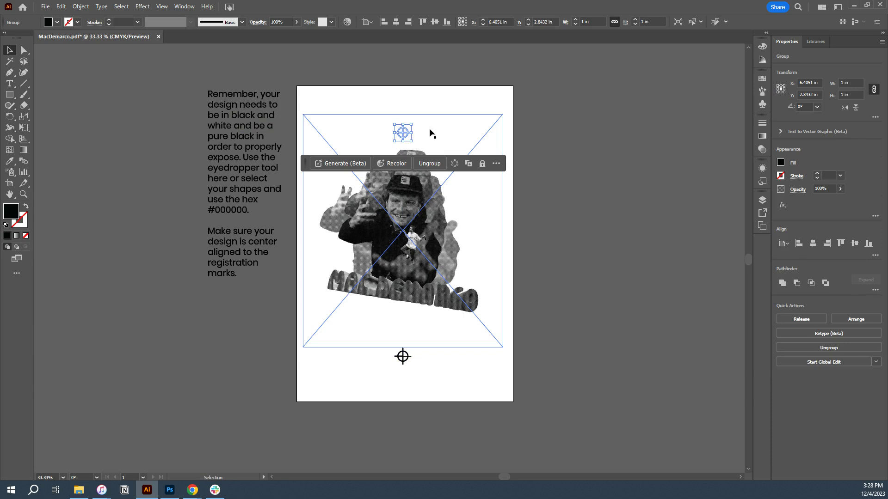
click(447, 125)
right_click(446, 125)
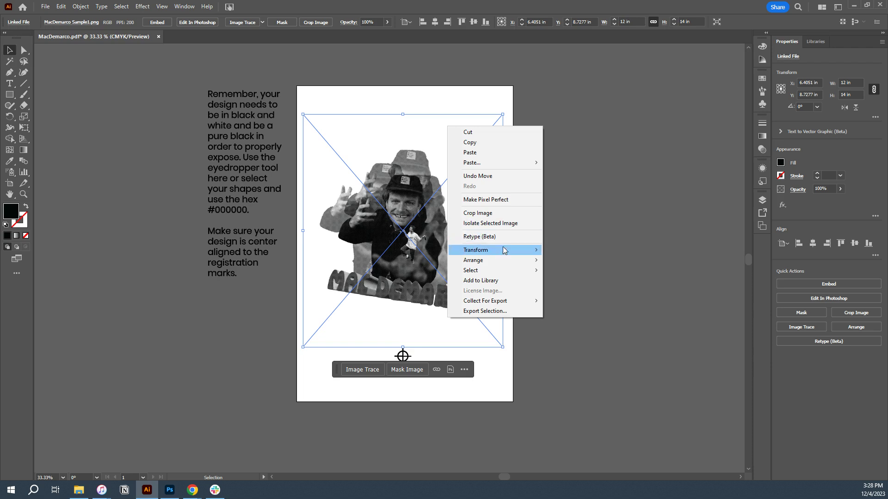
mouse_move(506, 258)
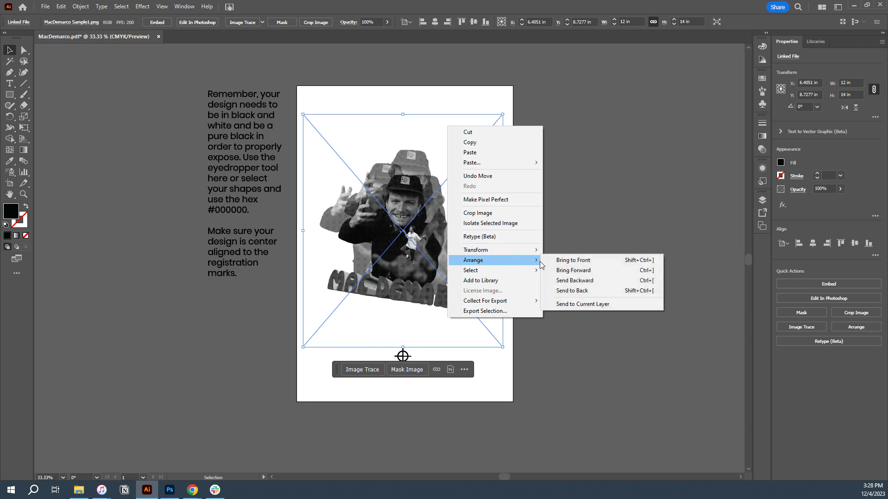
click(583, 290)
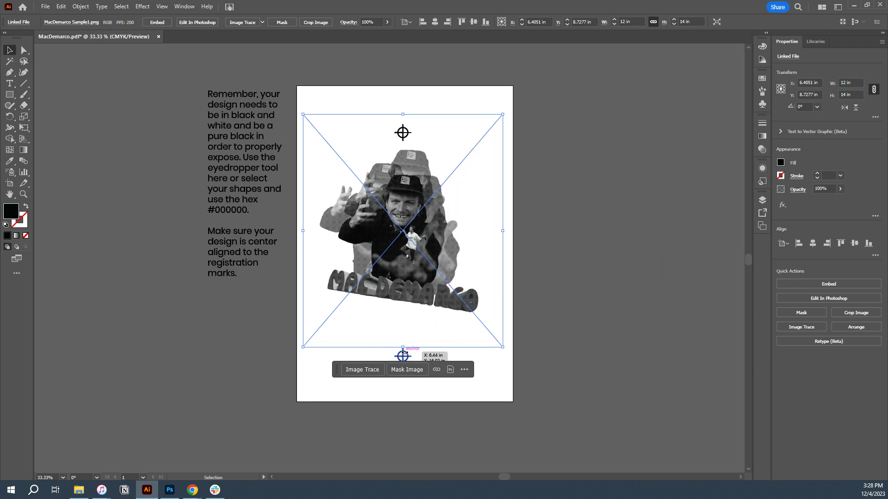
Move the lower registration mark up to just below the lettering and horizontally center-align both marks with the image
drag(403, 356, 404, 325)
drag(507, 366, 259, 42)
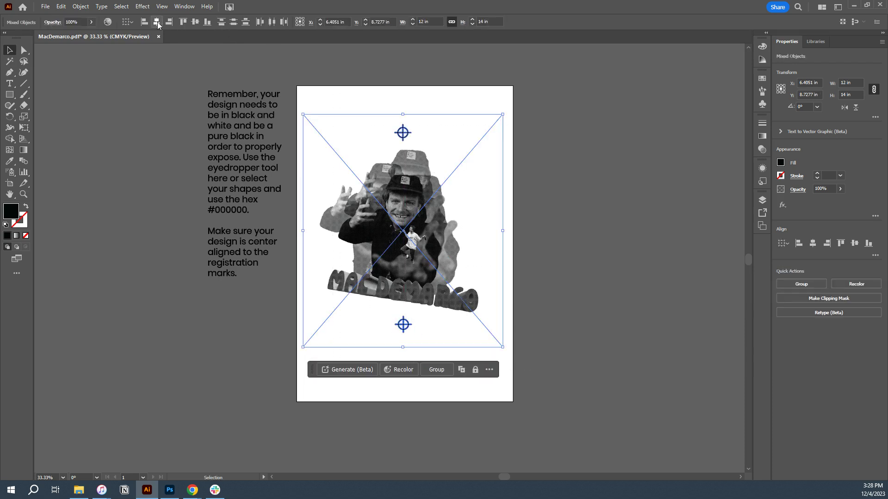
click(568, 125)
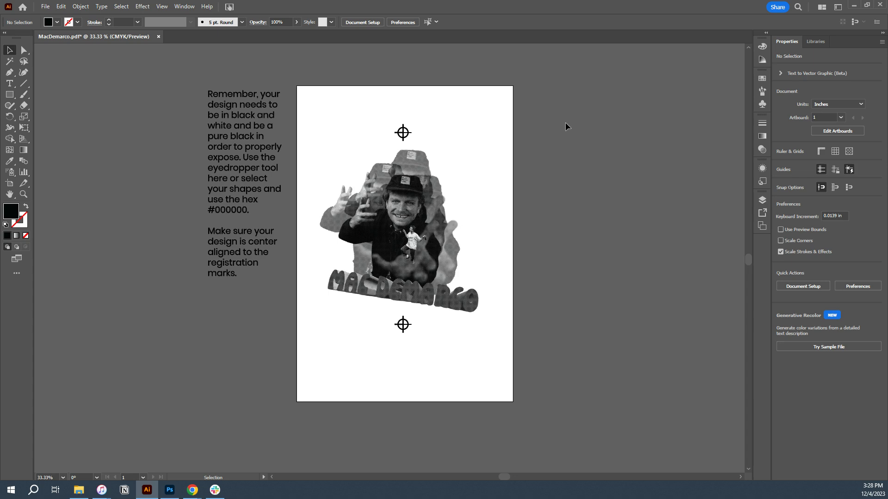